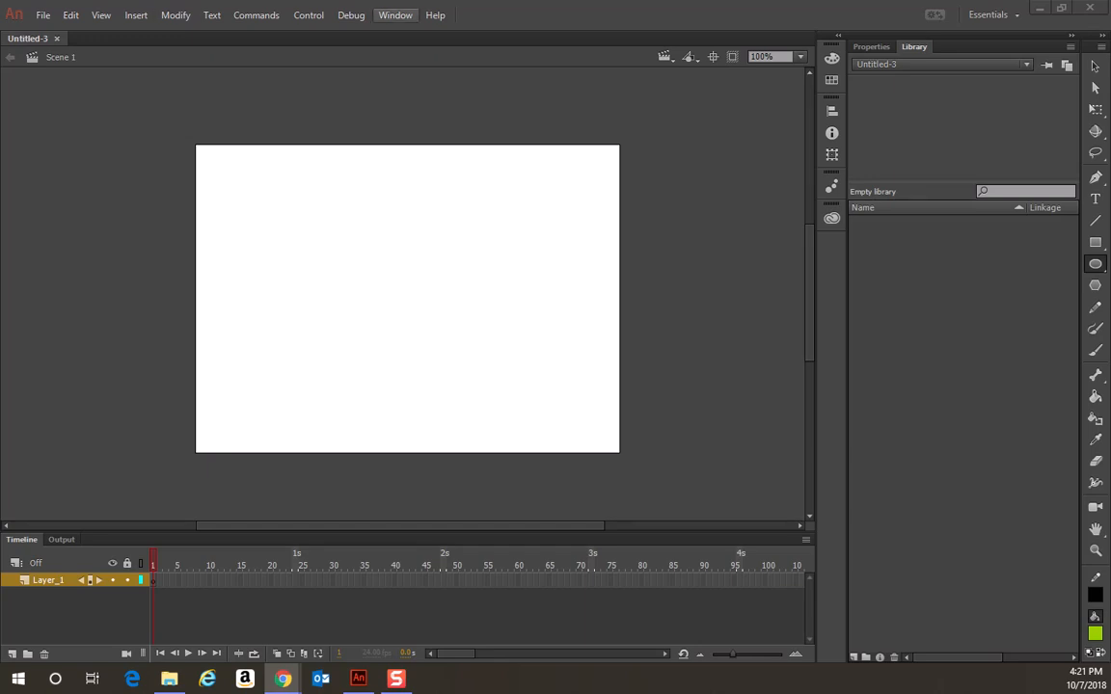
Paste the copied bouncing-ball chart onto the stage and move it up and to the left with Free Transform.
left_click(494, 34)
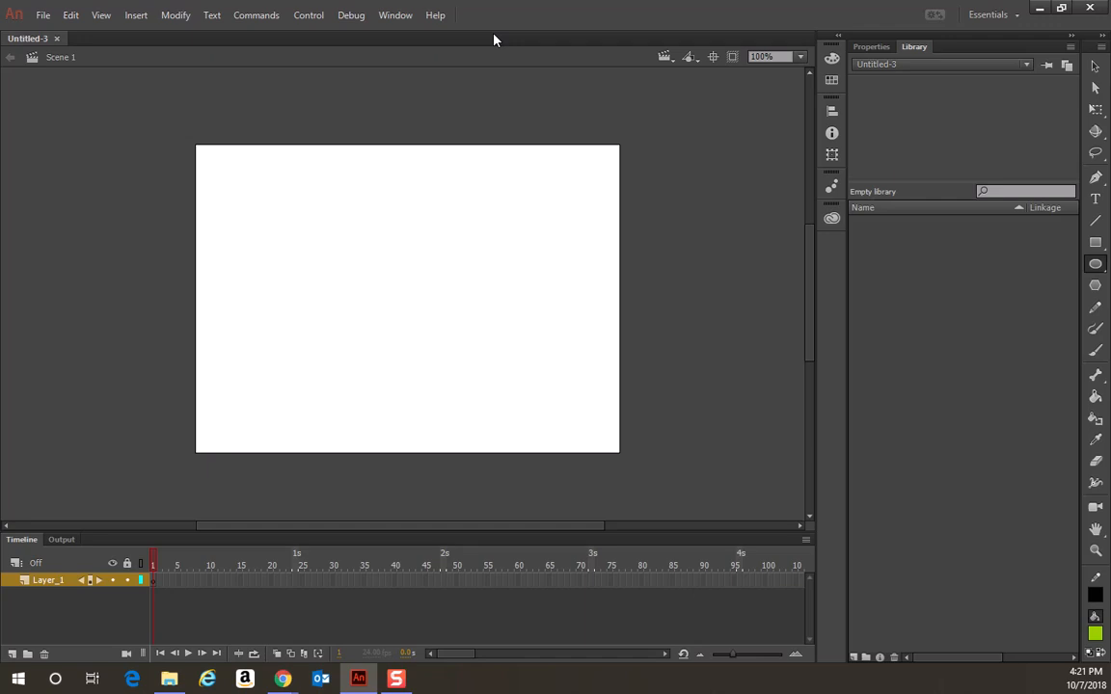
key("ctrl+v")
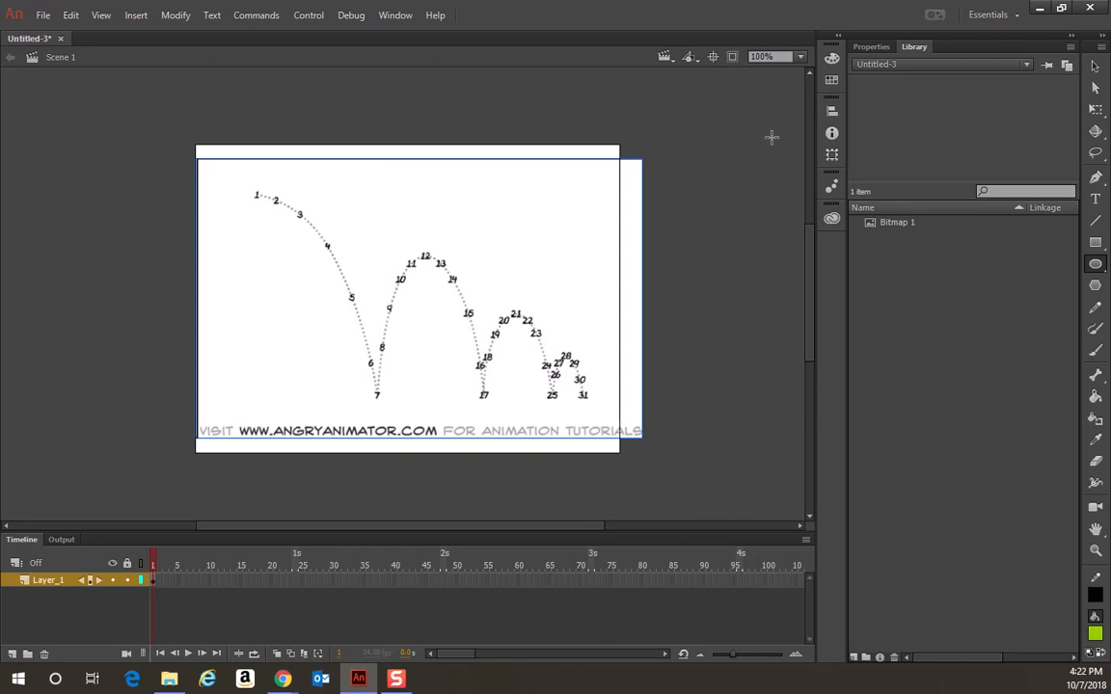
left_click(1095, 112)
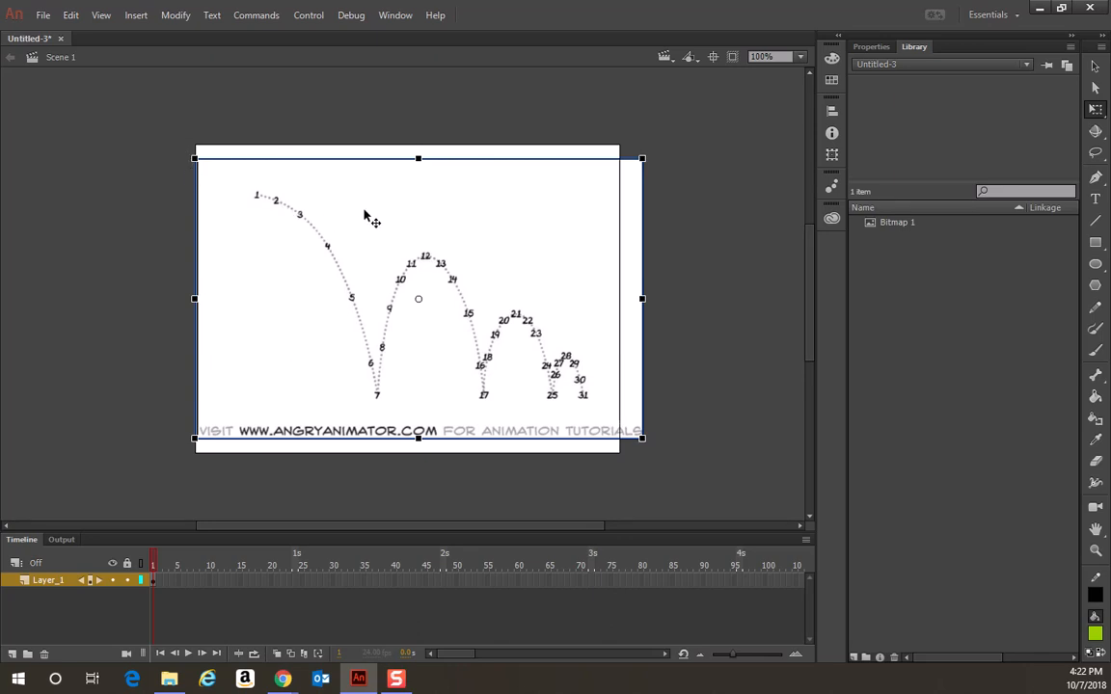
left_click_drag(373, 218, 338, 201)
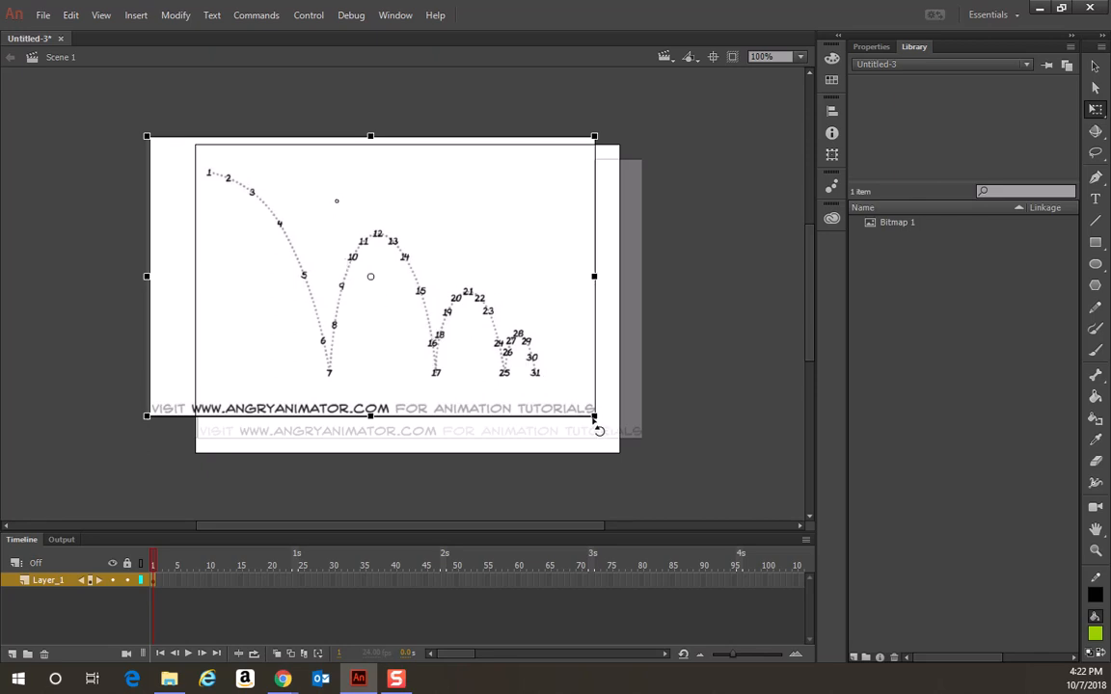
Scale the chart about its center until it is wider than the stage, keeping its original proportions.
mouse_move(595, 417)
left_mouse_down()
mouse_move(461, 478)
mouse_move(397, 408)
mouse_move(446, 460)
mouse_move(537, 344)
mouse_move(562, 425)
mouse_move(639, 466)
mouse_move(548, 448)
mouse_move(581, 453)
mouse_move(584, 415)
left_mouse_up()
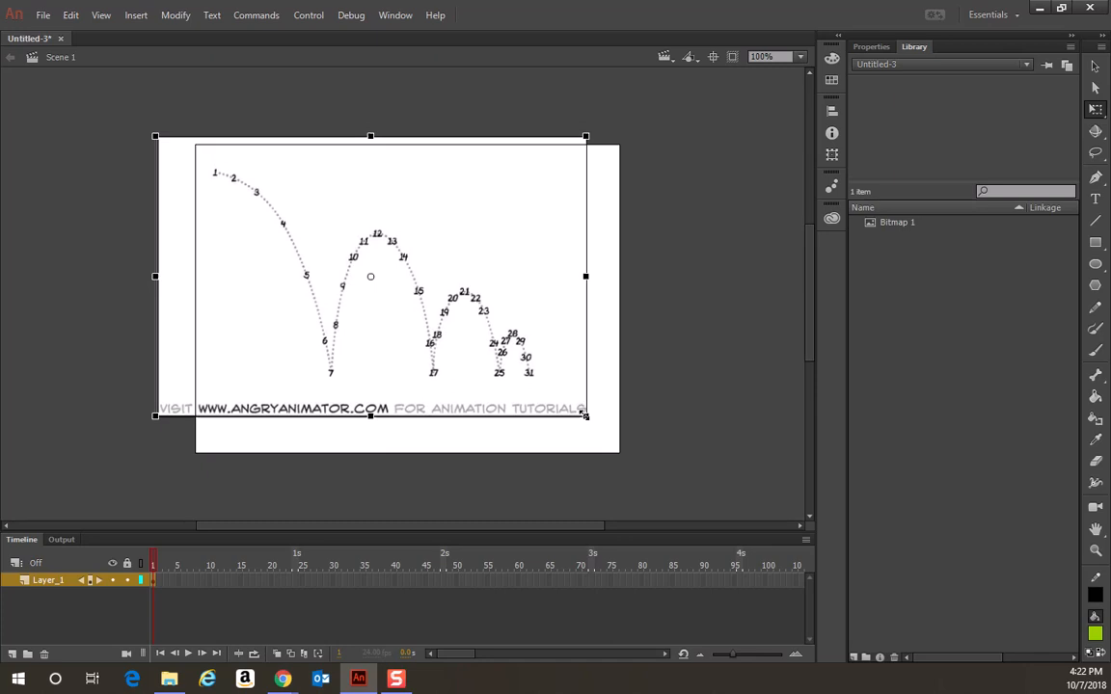
left_click_drag(584, 414, 513, 495)
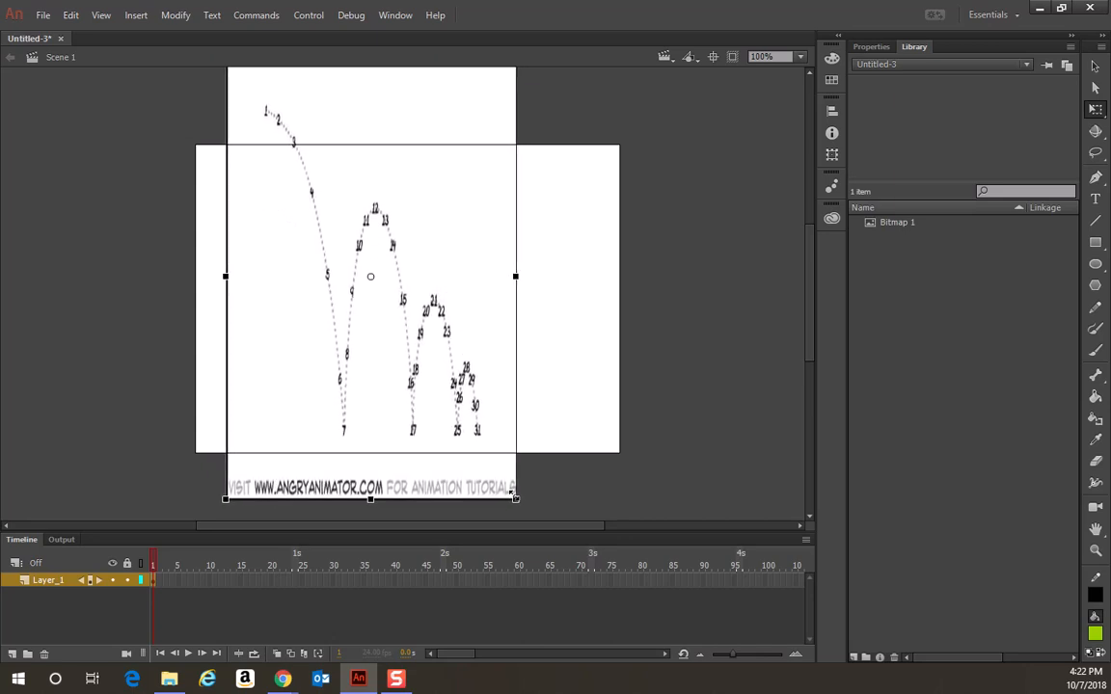
left_click_drag(513, 495, 629, 524)
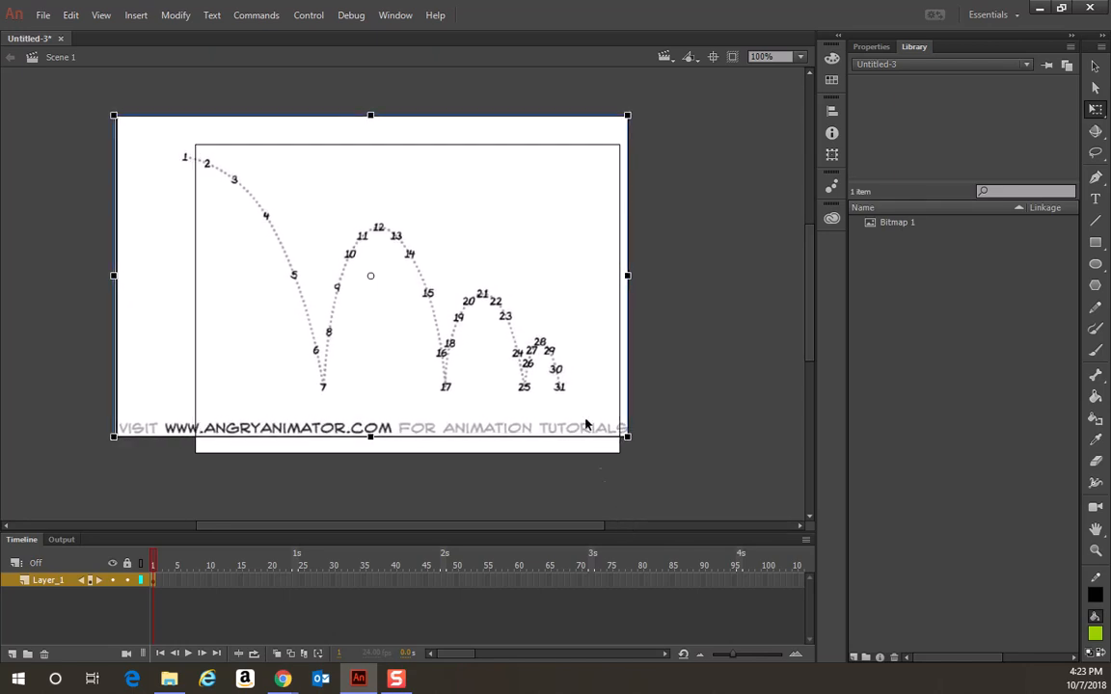
Shift the chart right and down over the stage and enlarge it proportionally so it extends past every stage edge.
left_click_drag(465, 246, 485, 261)
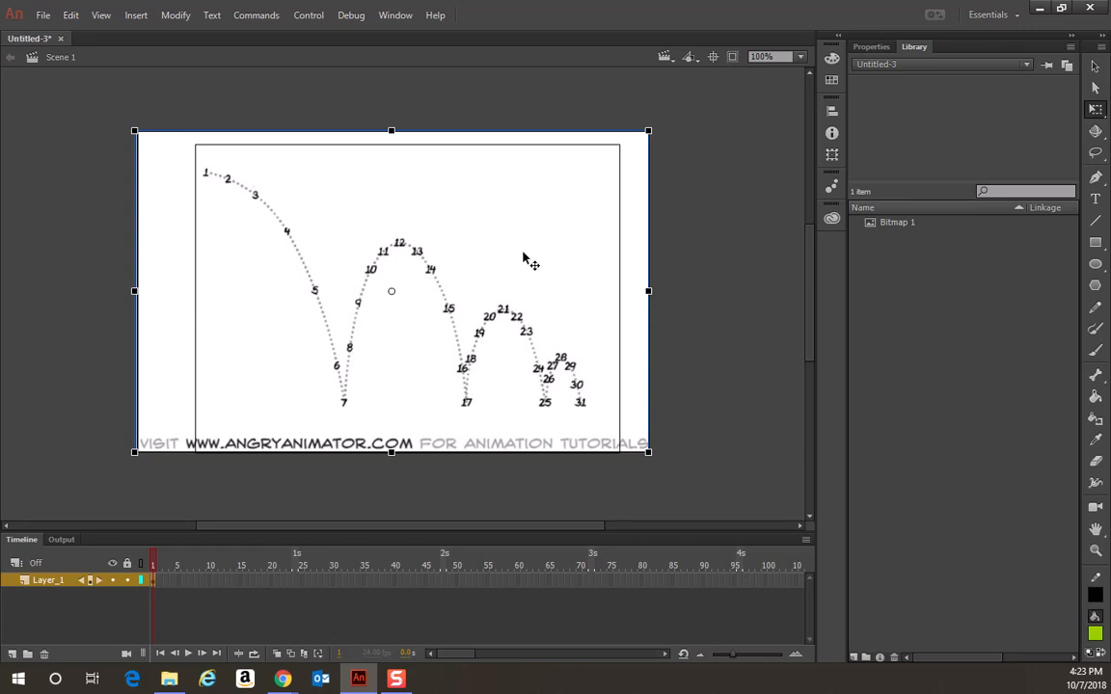
left_click_drag(518, 257, 514, 252)
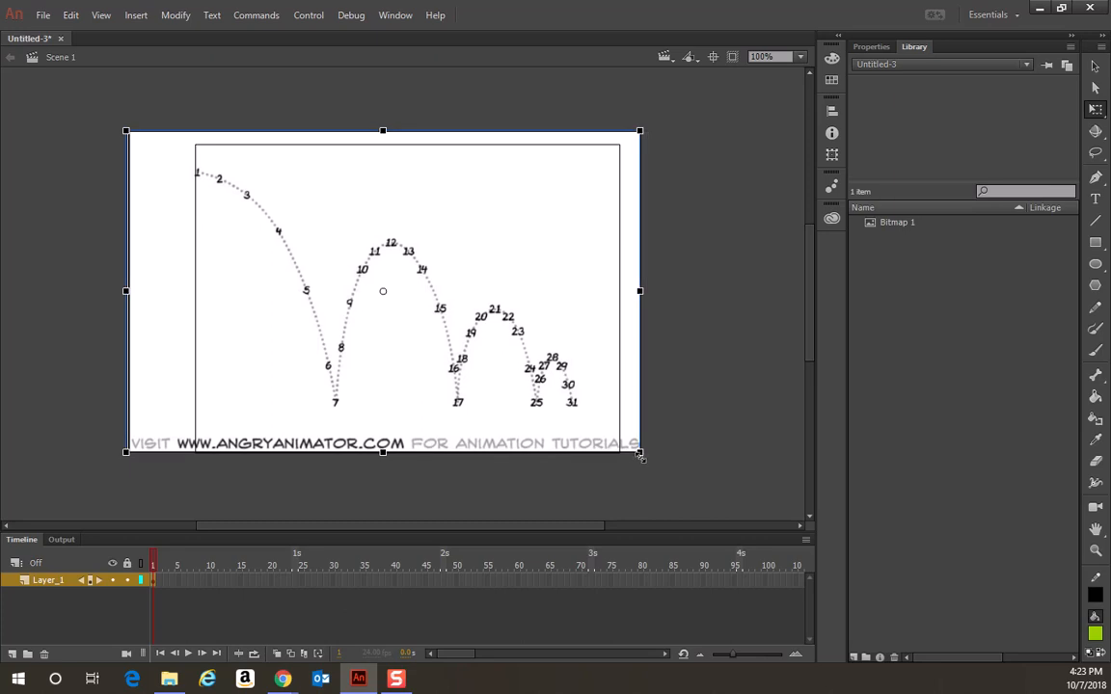
left_click_drag(641, 456, 658, 471)
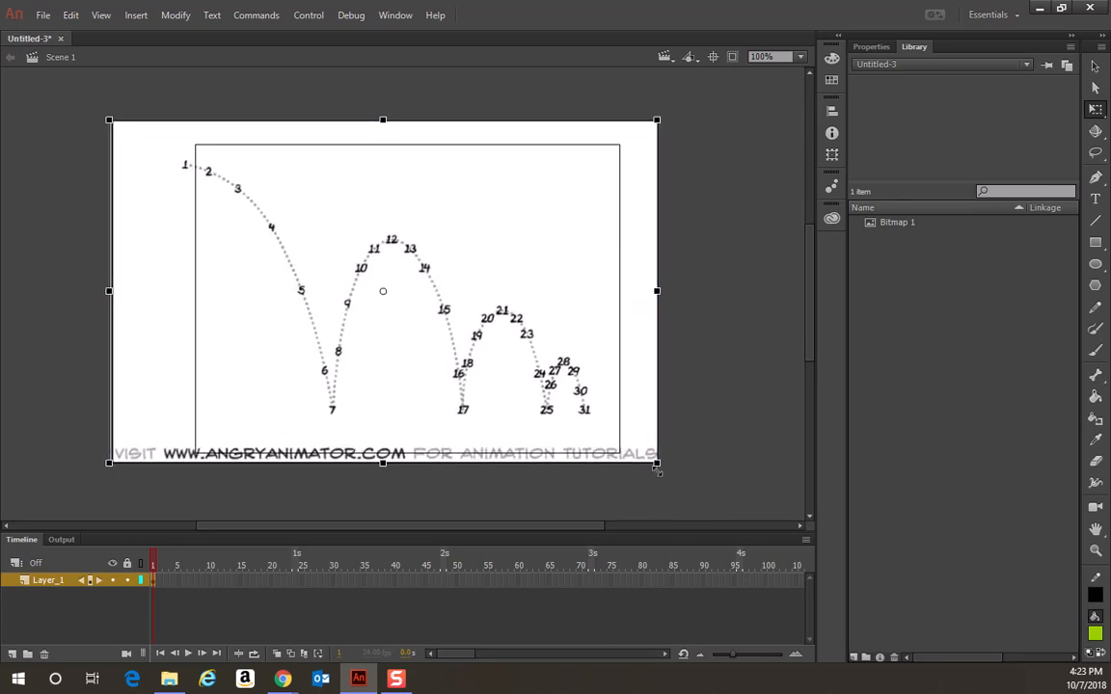
Nudge the chart right and down until point 1 sits inside the stage's left edge and the website text falls below the stage.
left_click(555, 279)
key("Right")
key("Right")
key("Right")
key("Right")
key("Right")
key("Right")
key("Right")
key("Right")
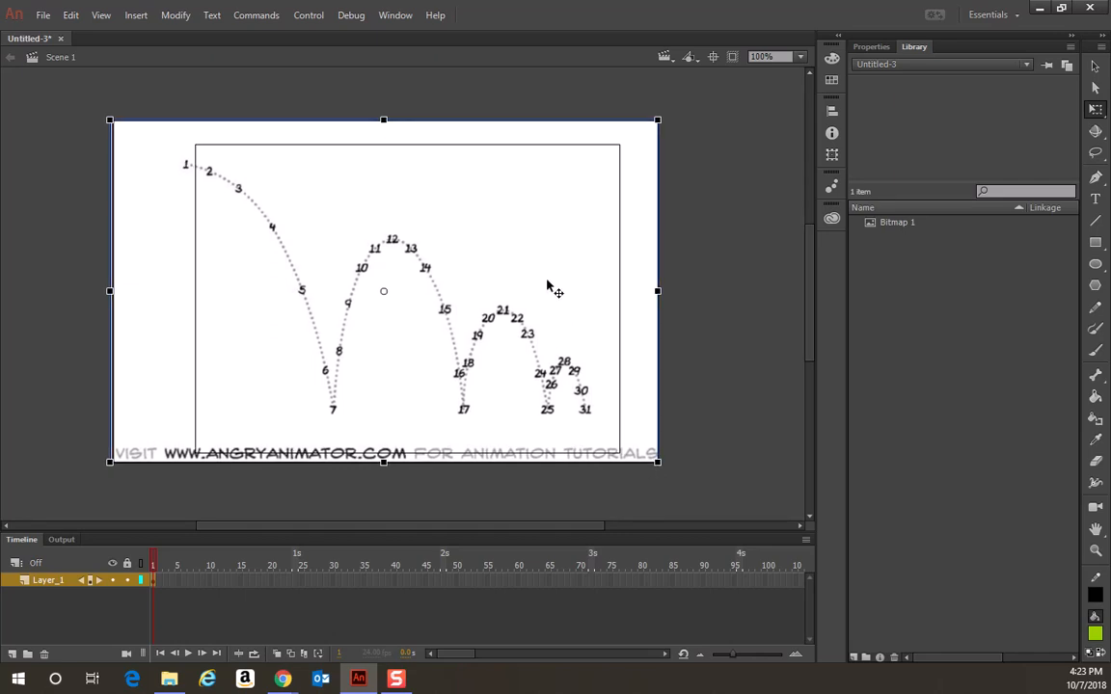
key("Right")
key("Right")
key("Right")
key("Right")
key("Right")
key("Right")
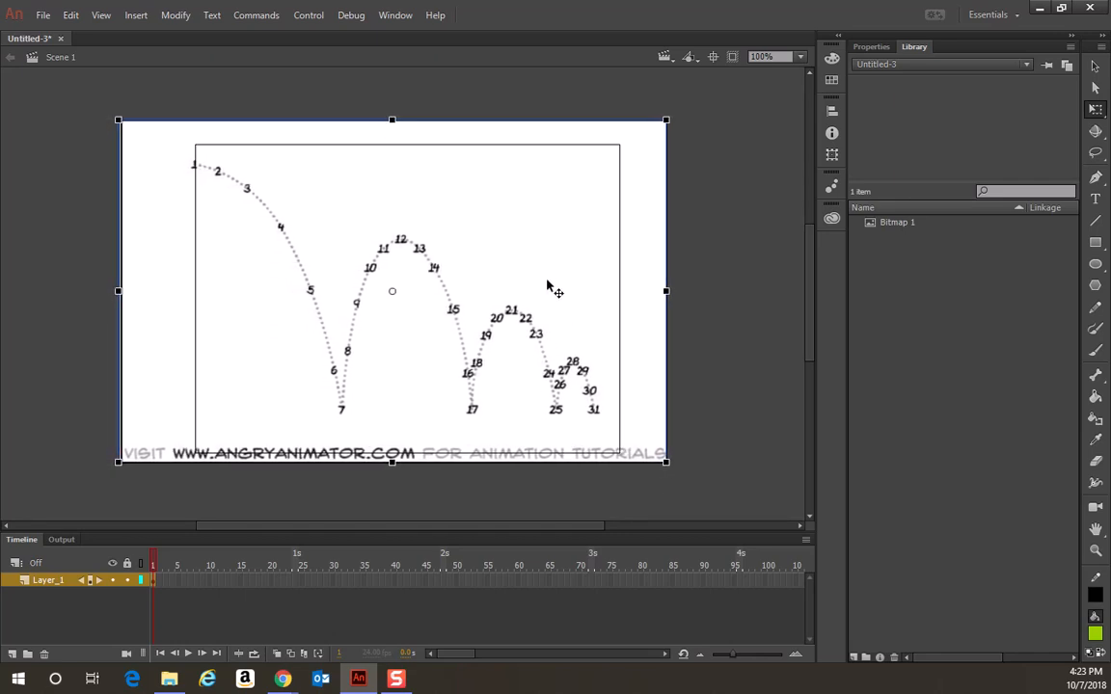
key("Down")
key("Down")
key("Down")
key("Down")
key("Down")
key("Down")
key("Down")
key("Down")
key("Down")
key("Down")
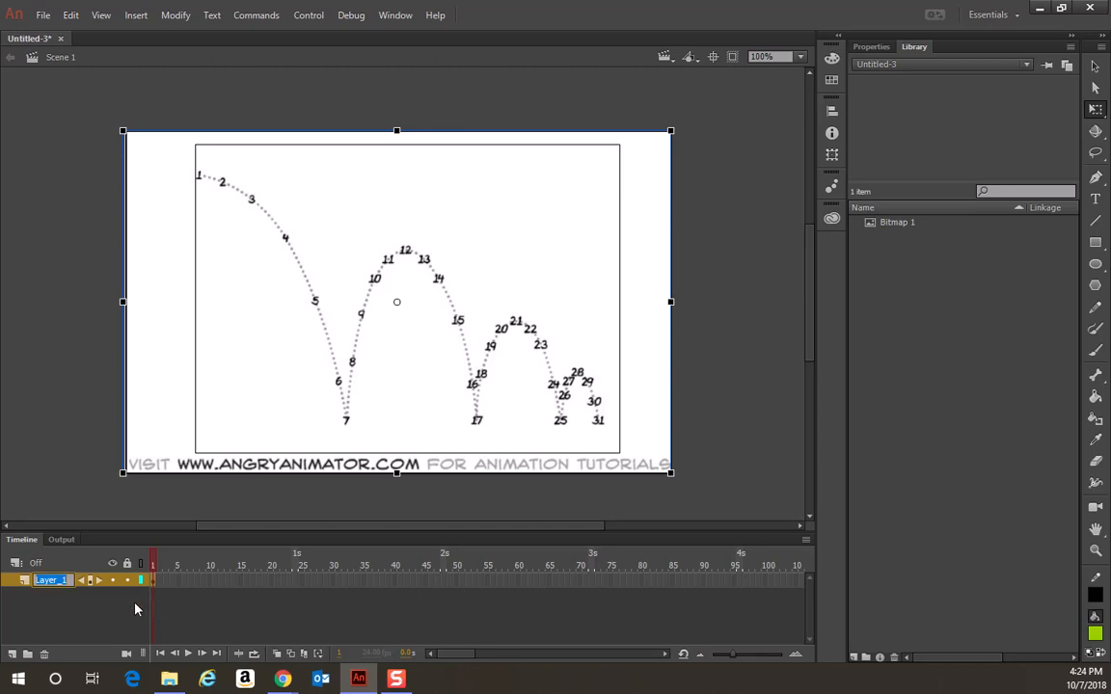
Rename Layer_1 to "background".
type("back")
type("g")
type("round")
left_click(96, 612)
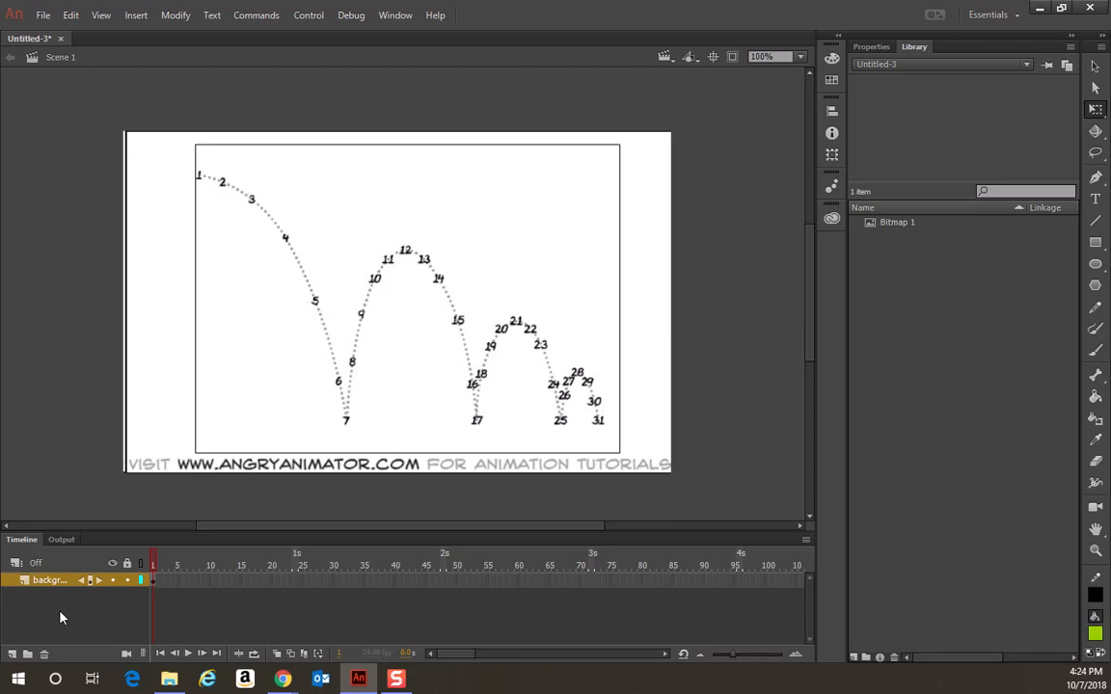
Lock the background layer, and hide its contents and show them again.
left_click(112, 581)
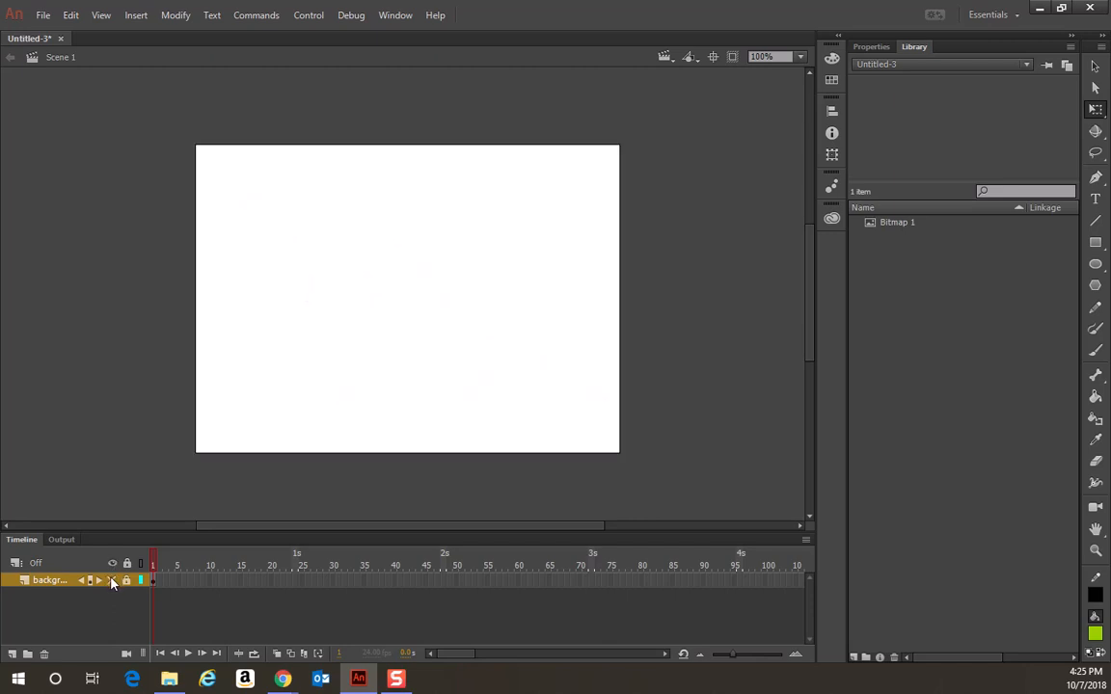
left_click(112, 580)
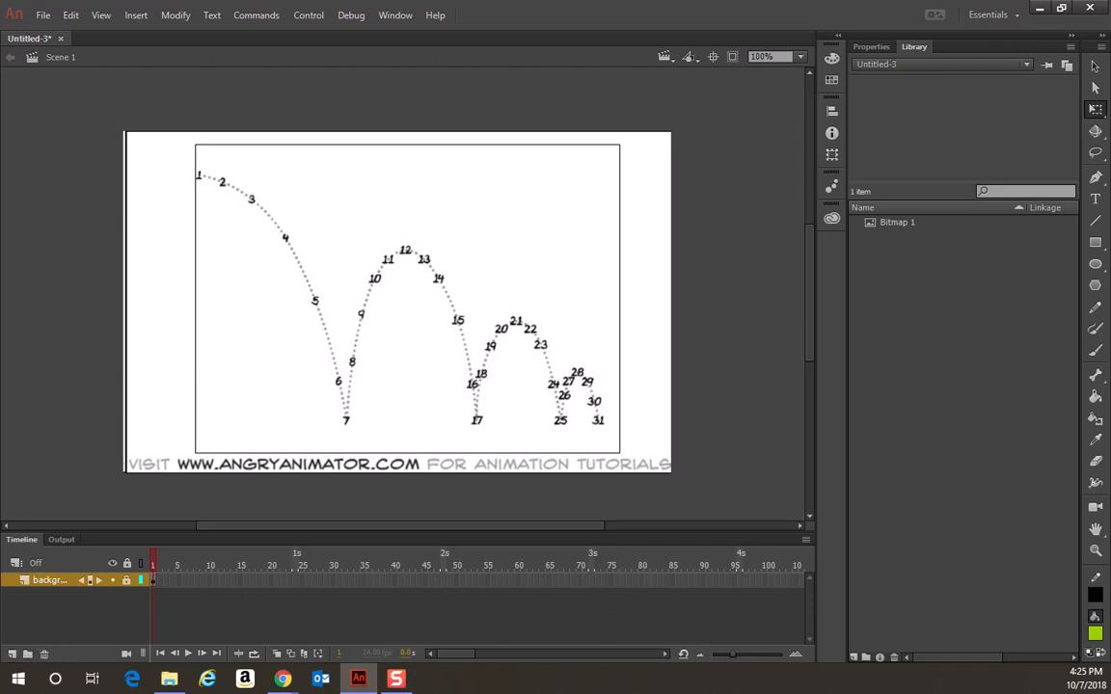
Add a new layer above the background layer and name it "ball".
left_click(14, 656)
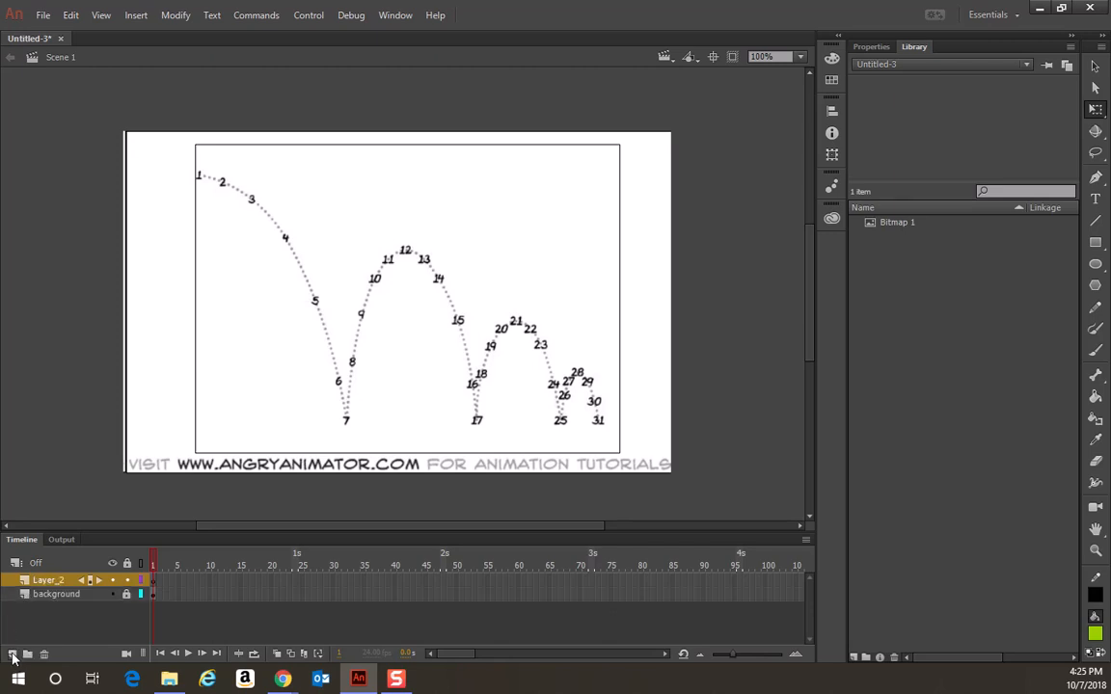
double_click(51, 581)
type("ball")
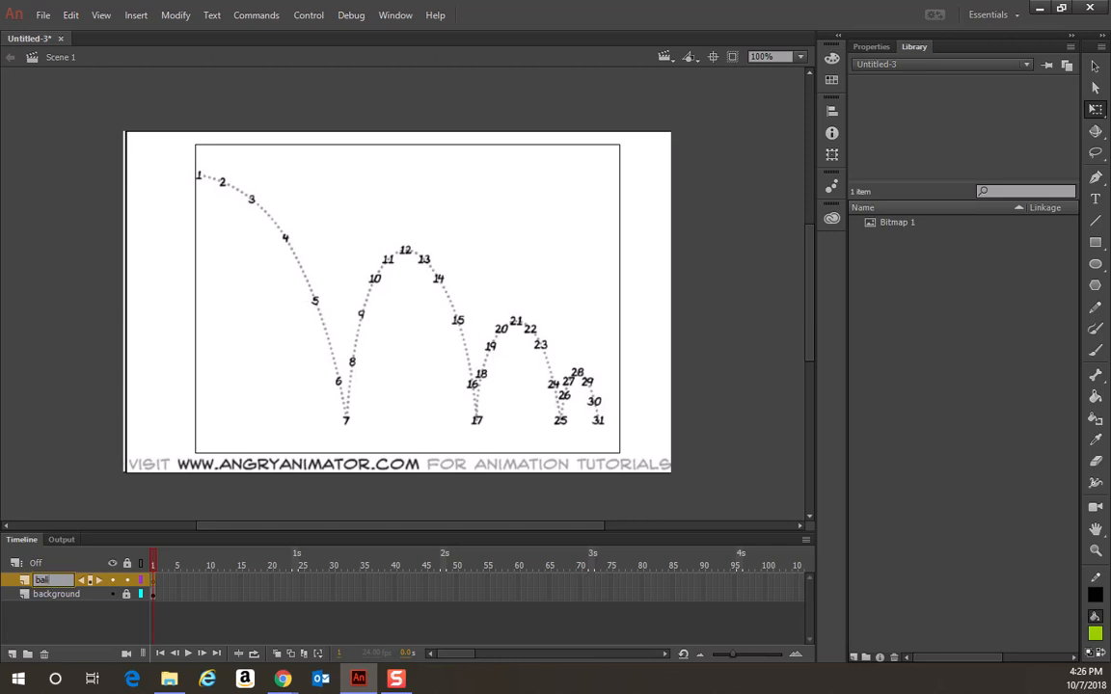
key("Return")
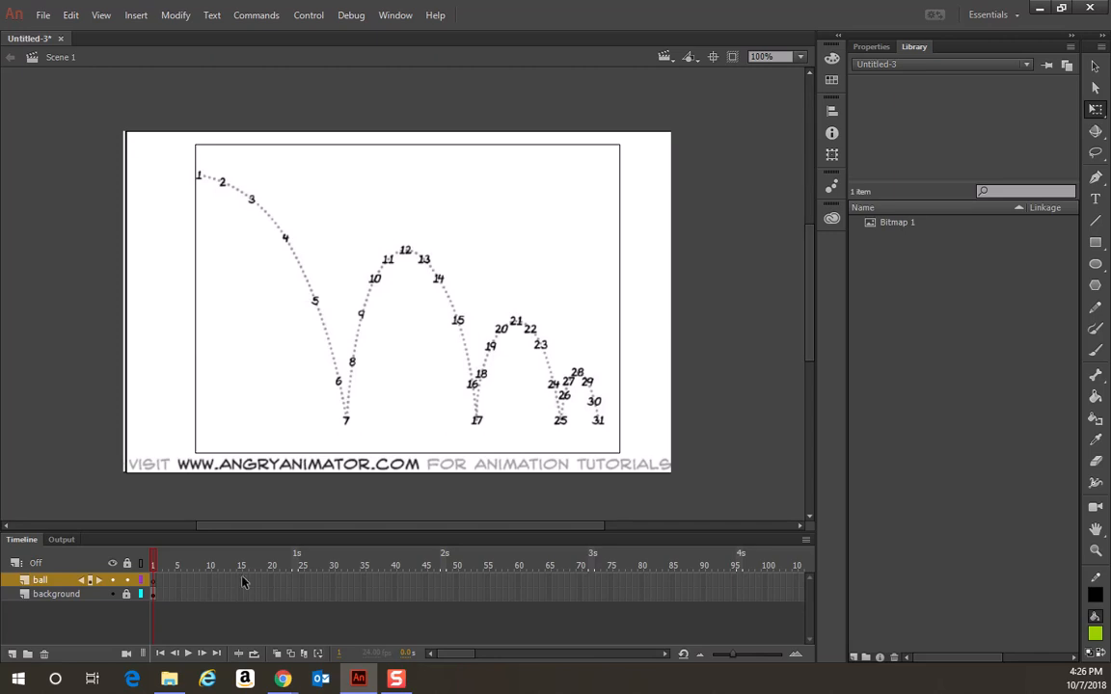
Extend the background layer to frame 31 and return the playhead to frame 1.
left_click(338, 596)
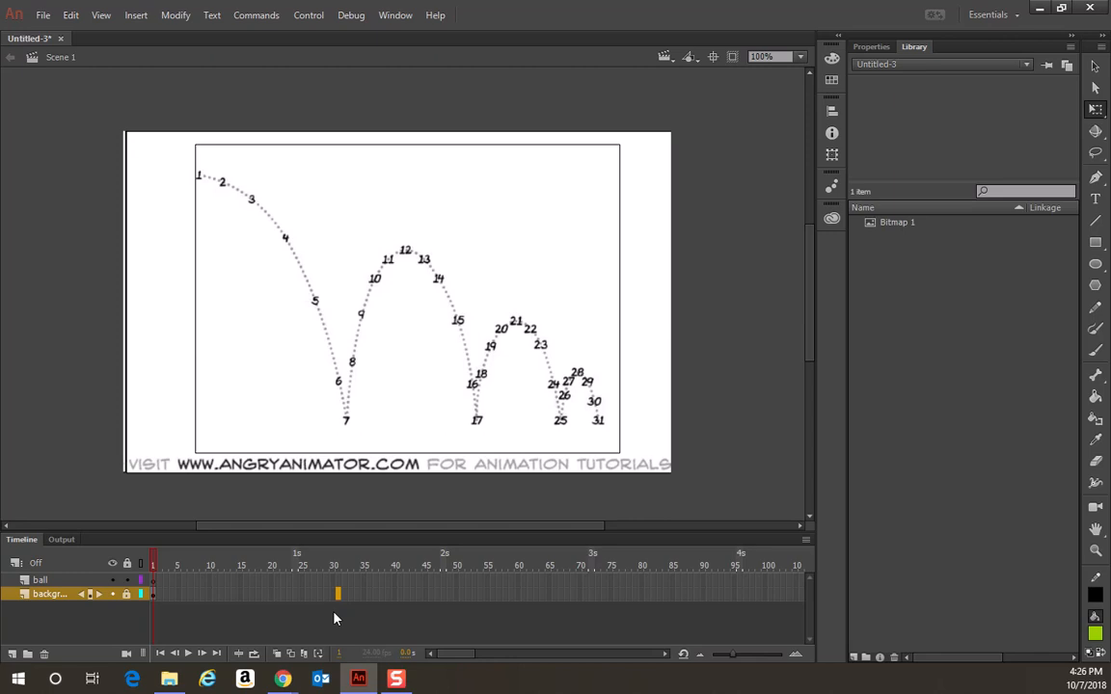
key("F5")
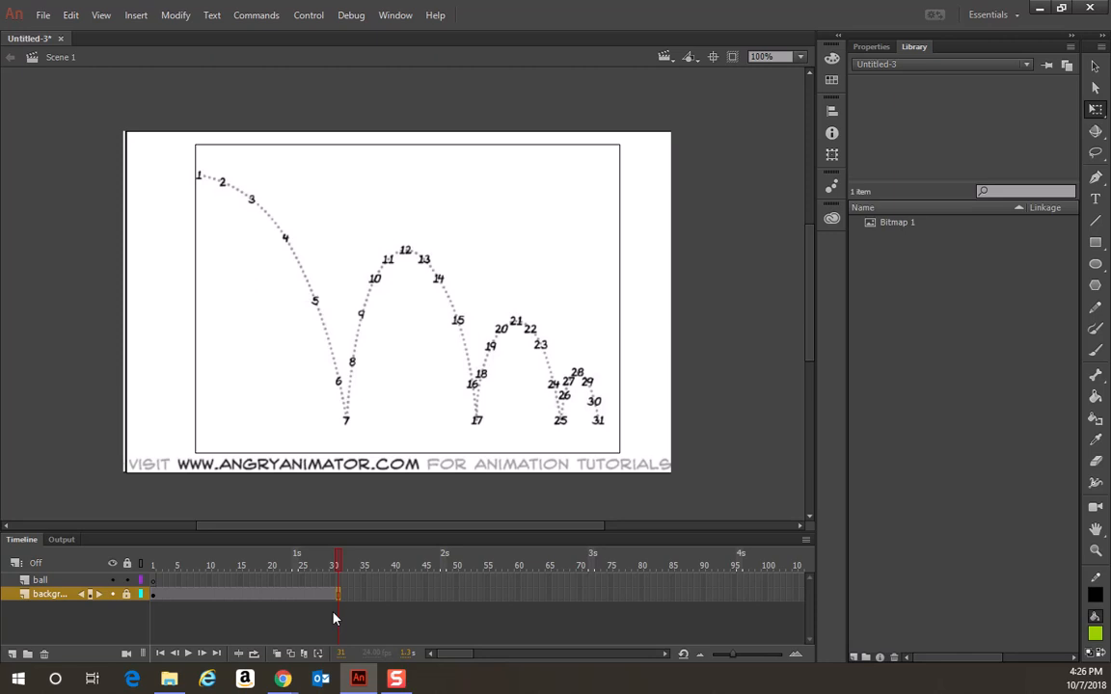
left_click_drag(340, 564, 152, 565)
Test the movie to preview the chart within the stage area, and close the preview window.
key("ctrl+Return")
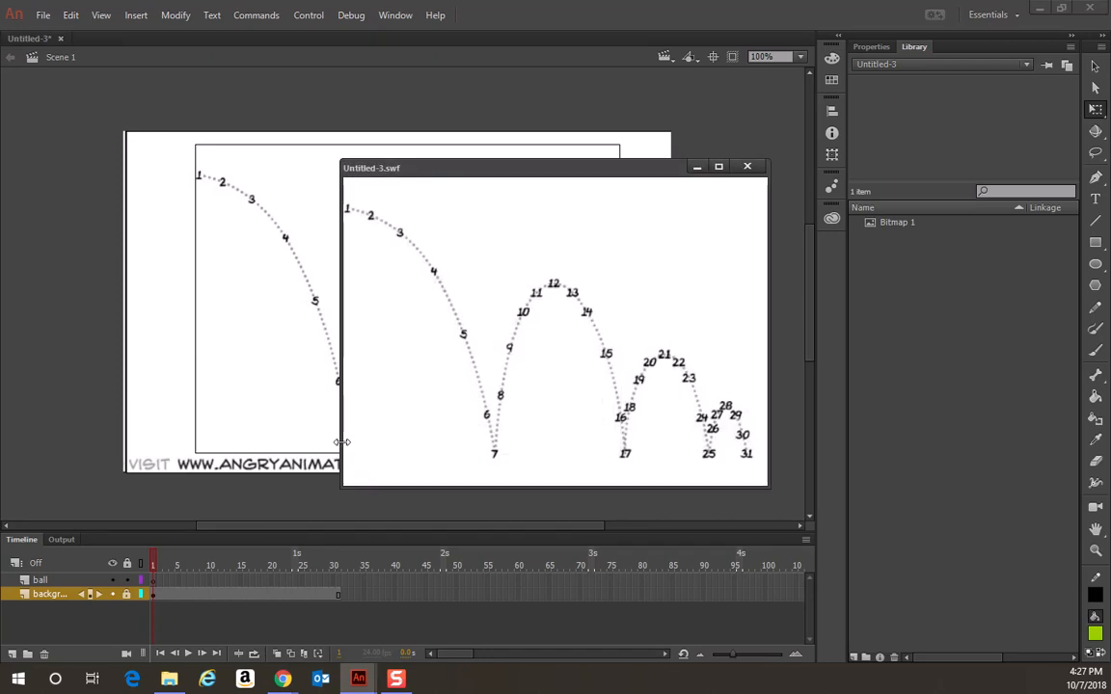
left_click(746, 167)
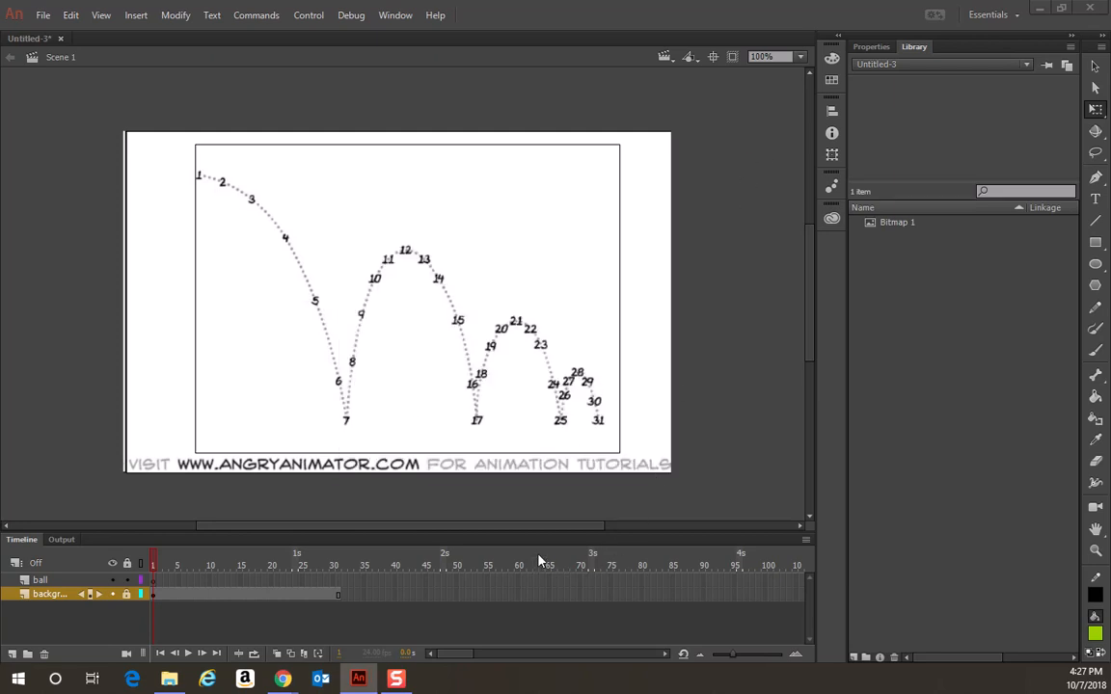